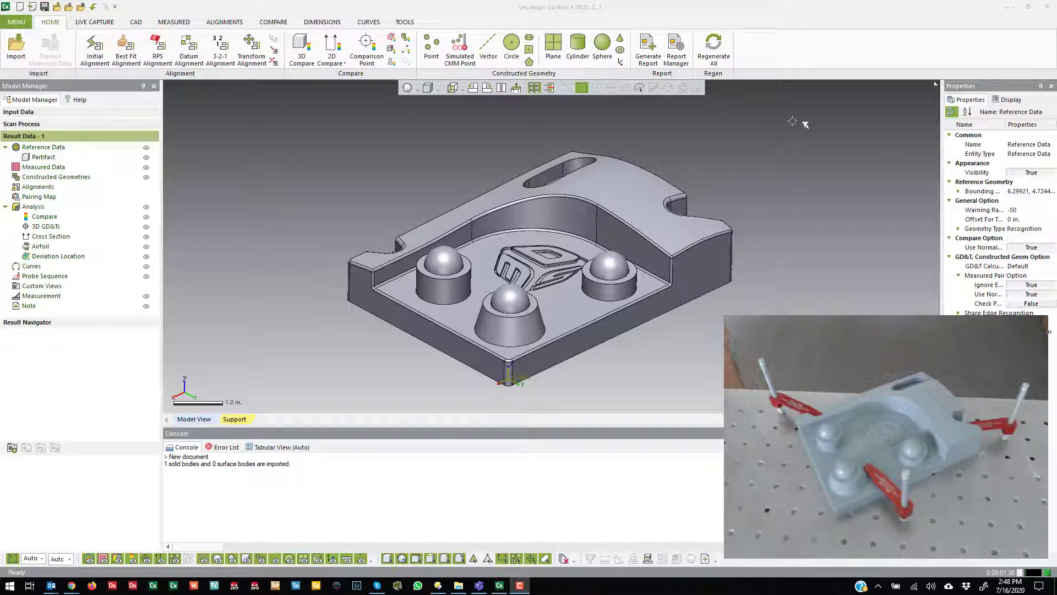
Step: Show the LIVE CAPTURE tools for the connected scan arm
click(87, 22)
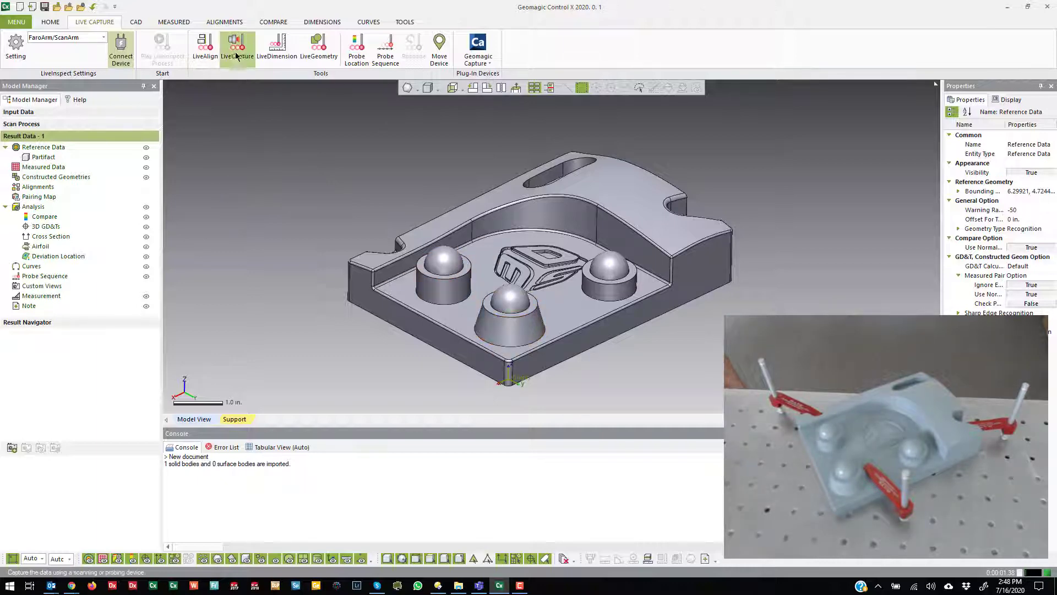
Step: Create a datum alignment to the CAD part from the floor, right side and front-left faces
click(212, 51)
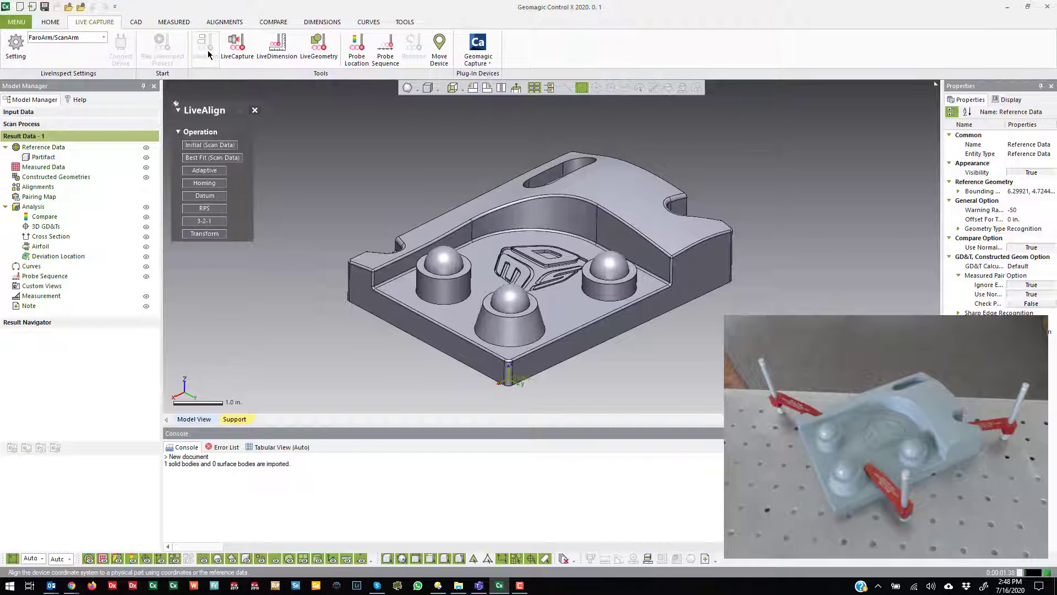
click(200, 196)
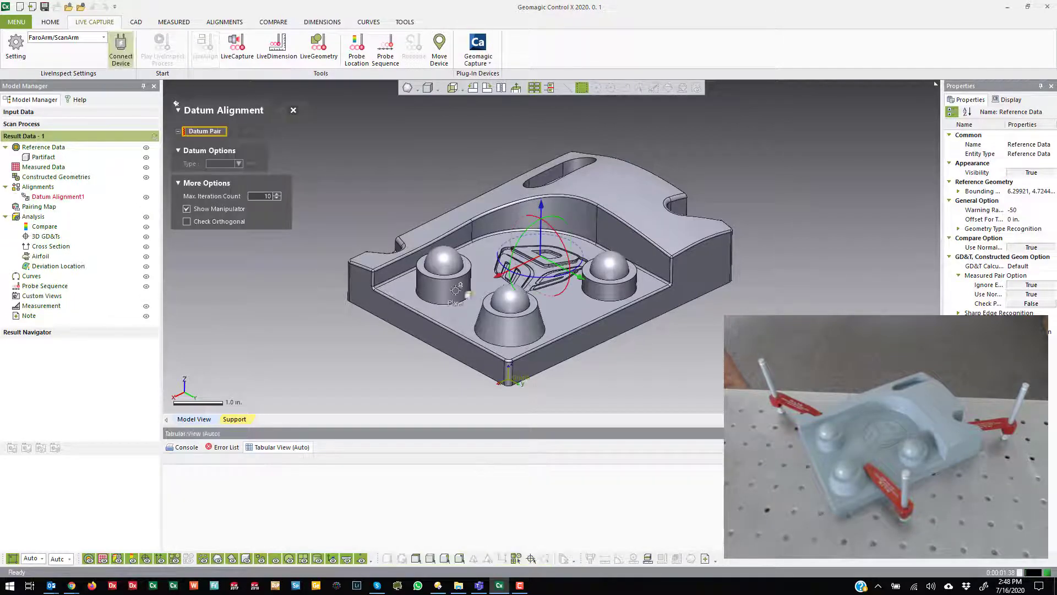
click(572, 314)
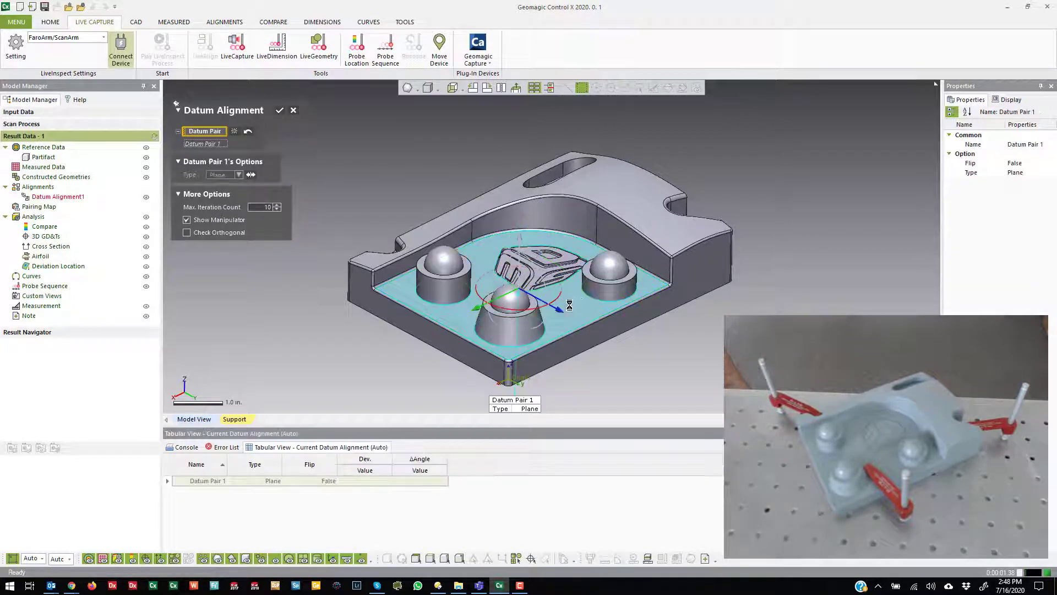
click(722, 268)
click(472, 364)
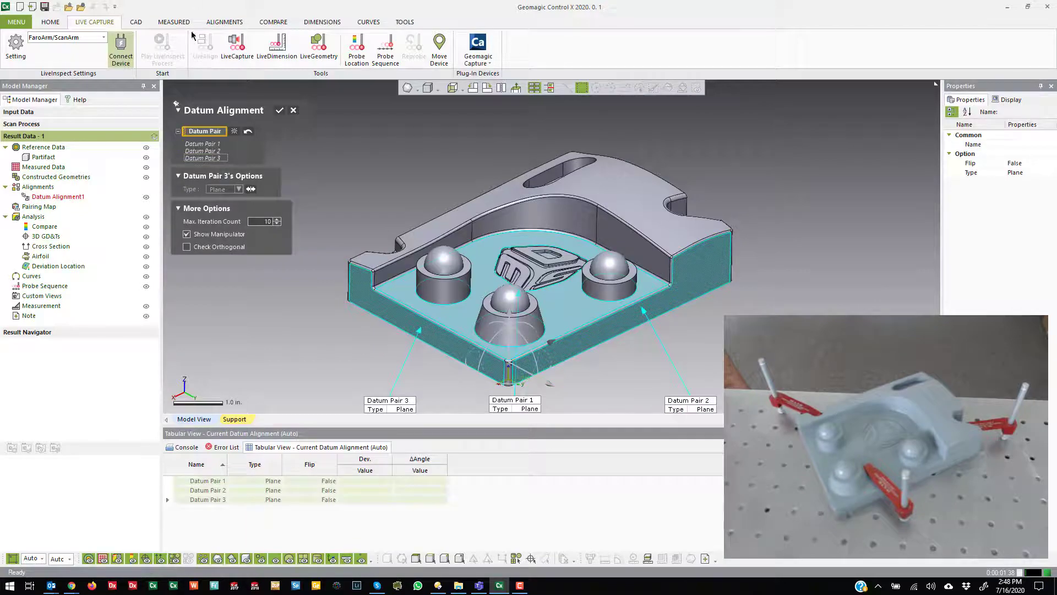
click(280, 112)
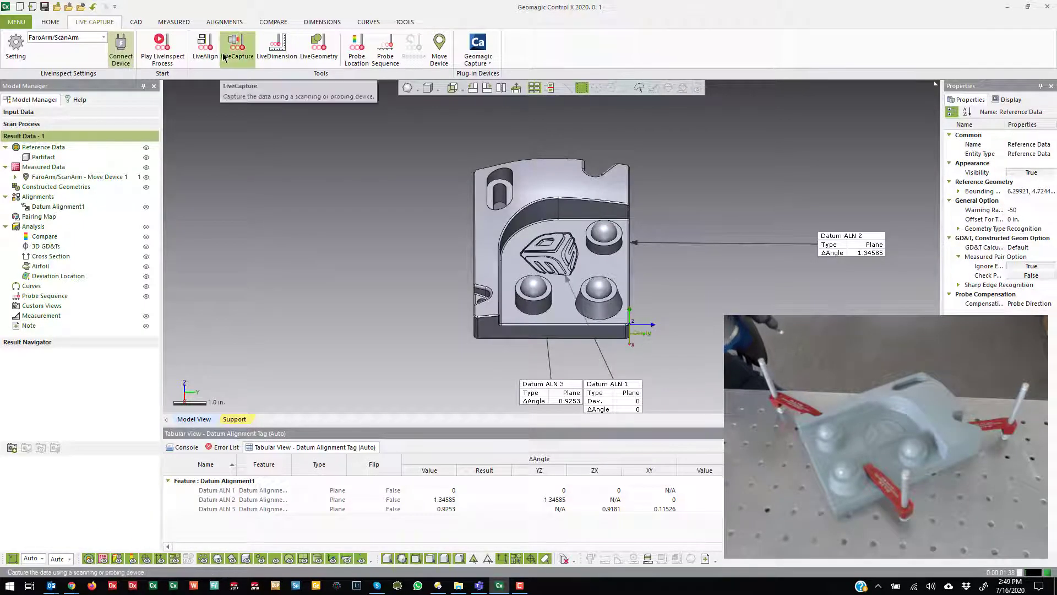
Step: Laser-scan the part, then choose Change Position from the end-of-capture menu
click(238, 49)
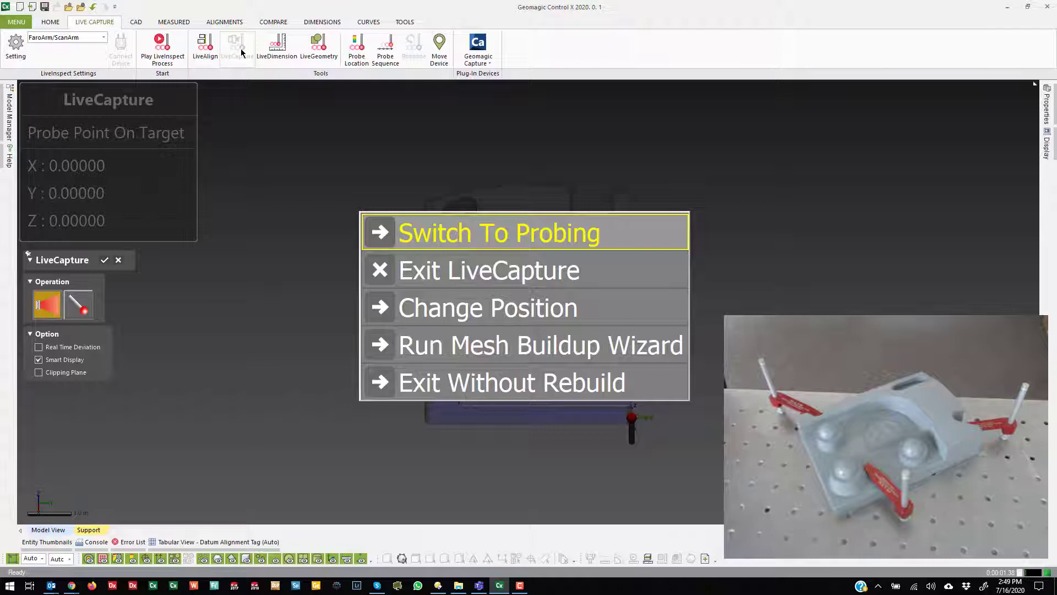
key(Down)
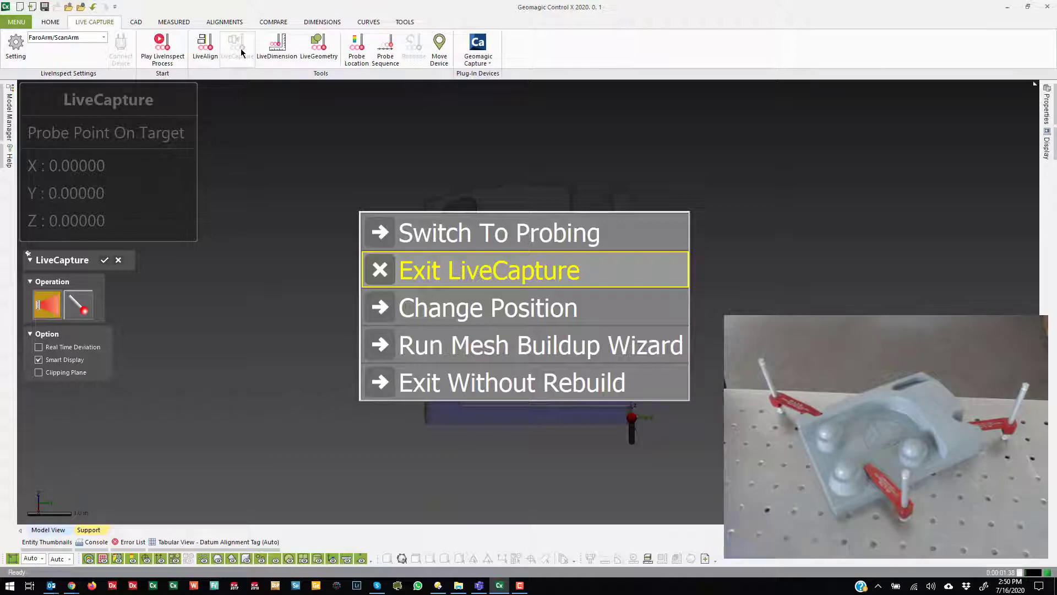
key(Up)
key(Down)
key(Down)
key(Return)
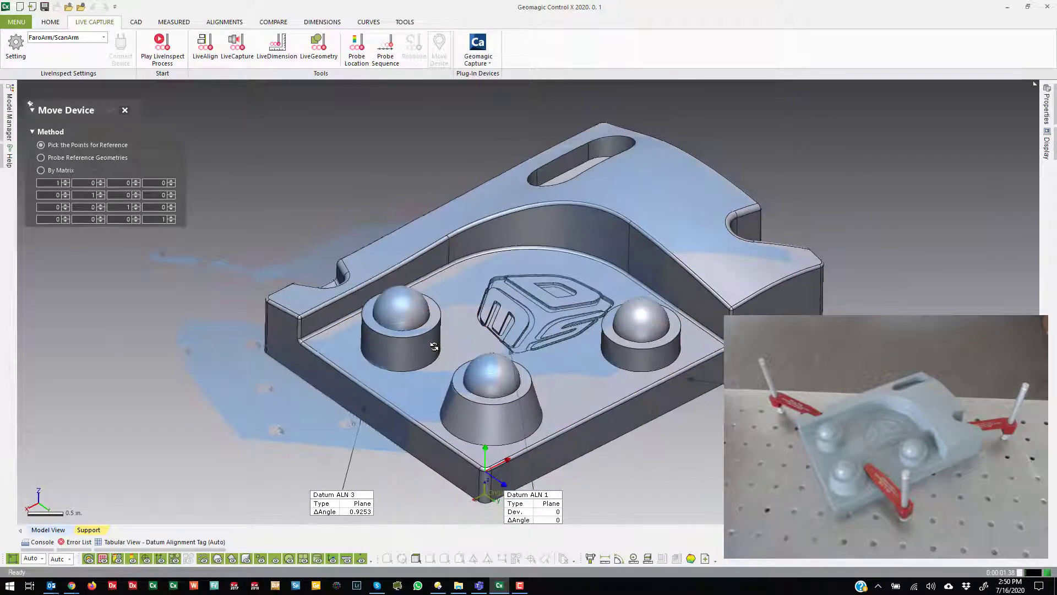
Step: Place a reference point on the part floor for the arm relocation
scroll(495, 397, up, 3)
scroll(495, 397, down, 3)
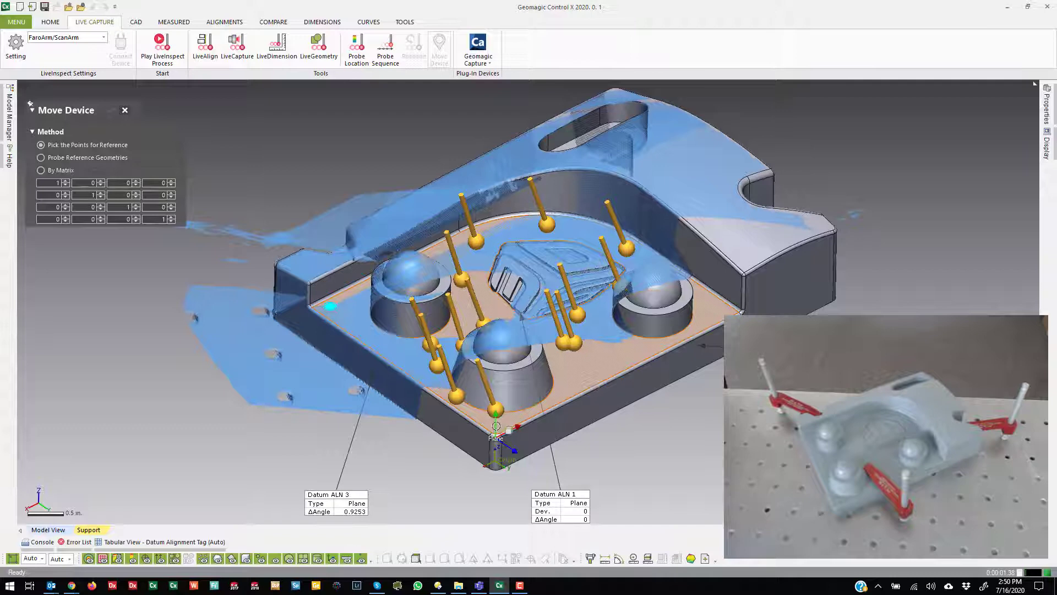
click(720, 307)
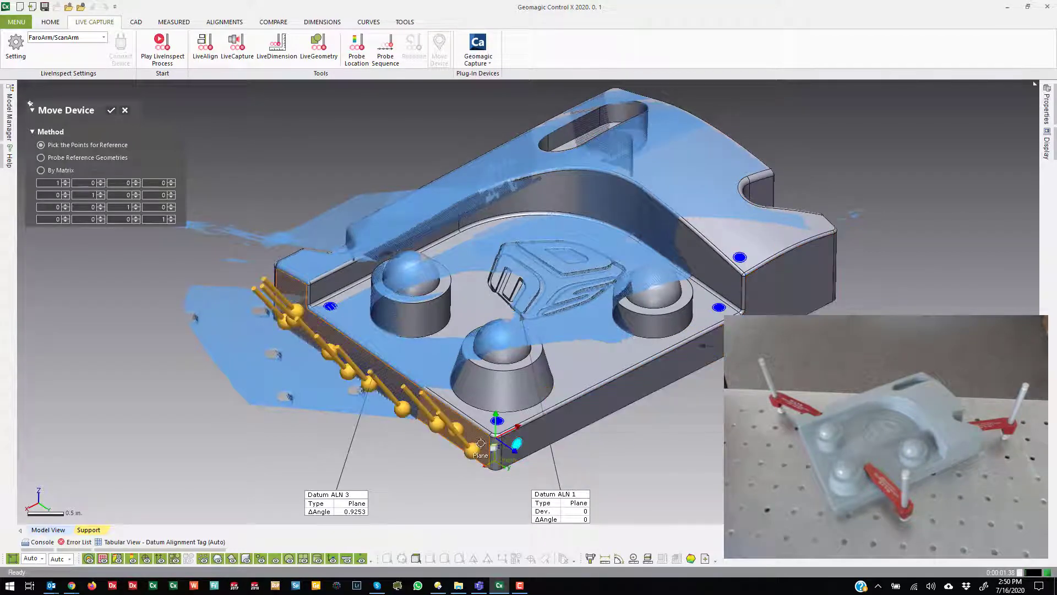
Step: Add a reference point on the part's front face
click(515, 442)
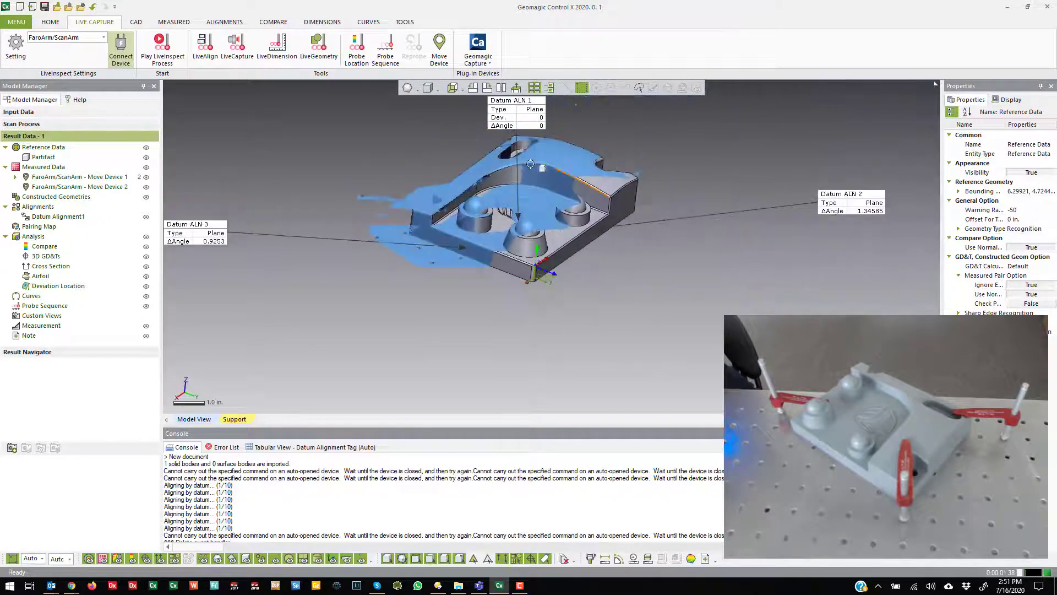
Step: Scan the part from the new arm position and exit LiveCapture
click(235, 46)
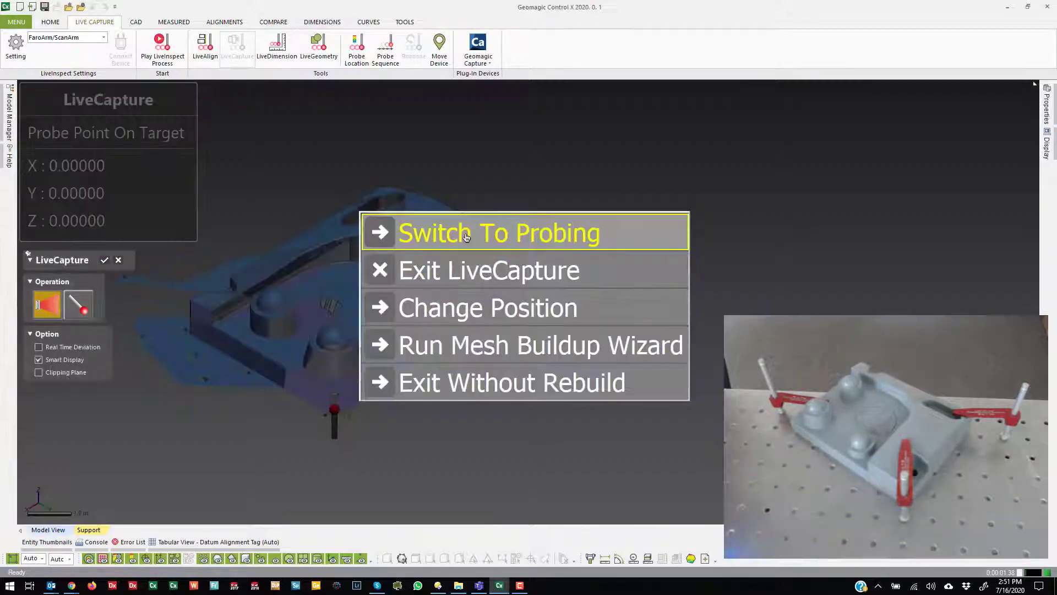
key(Down)
key(Return)
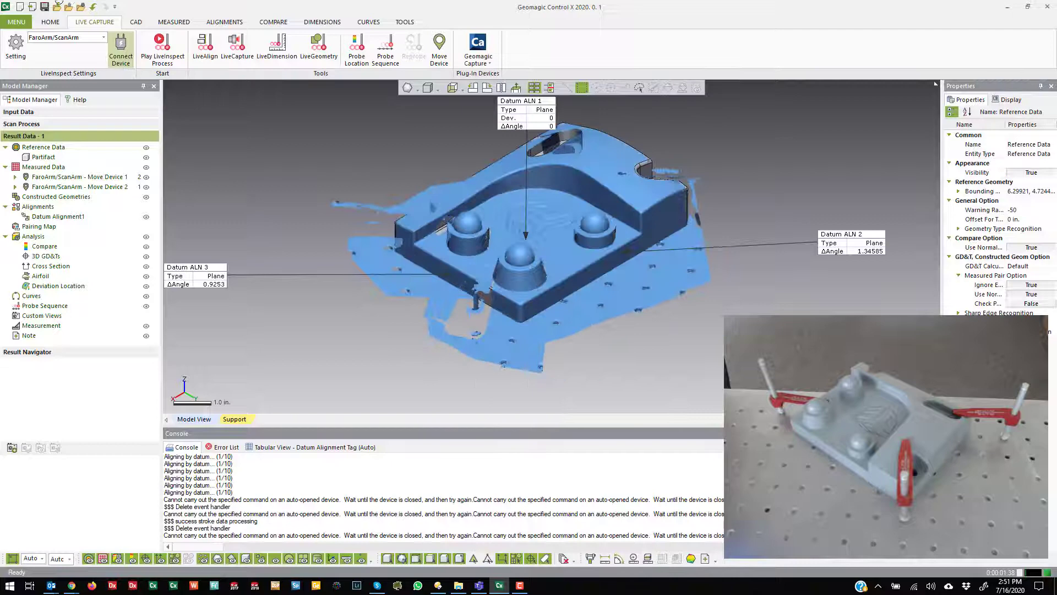
Step: Open a new document without saving the old model and start a LiveCapture scan
click(18, 5)
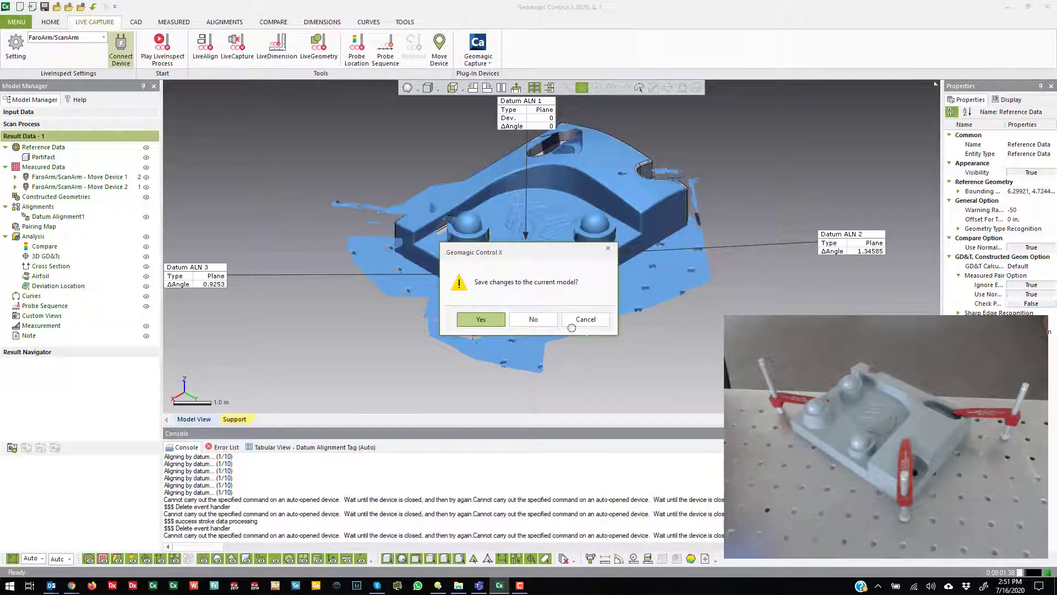
click(540, 316)
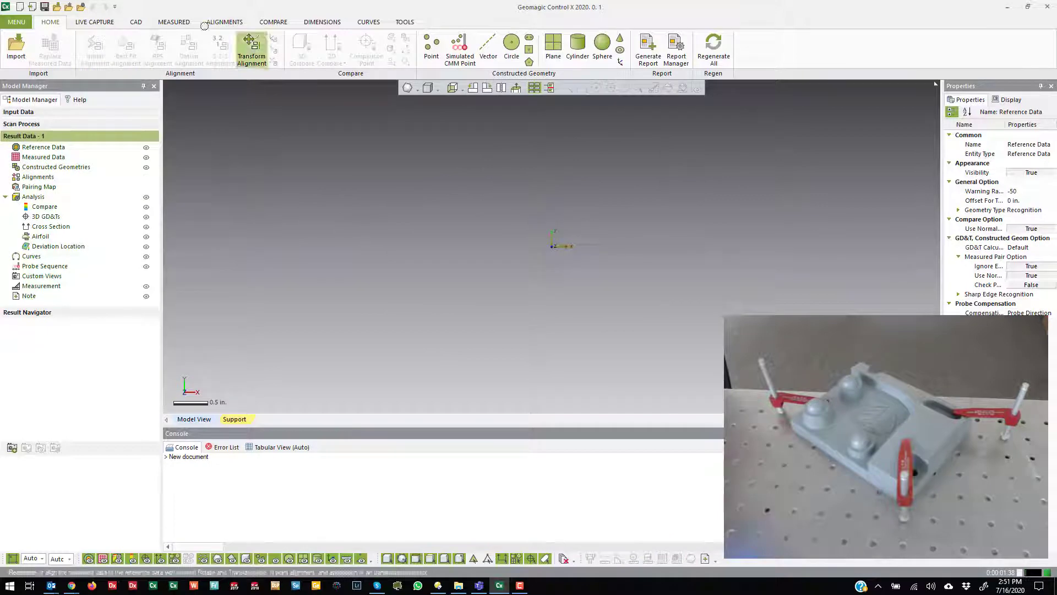
click(94, 21)
click(237, 47)
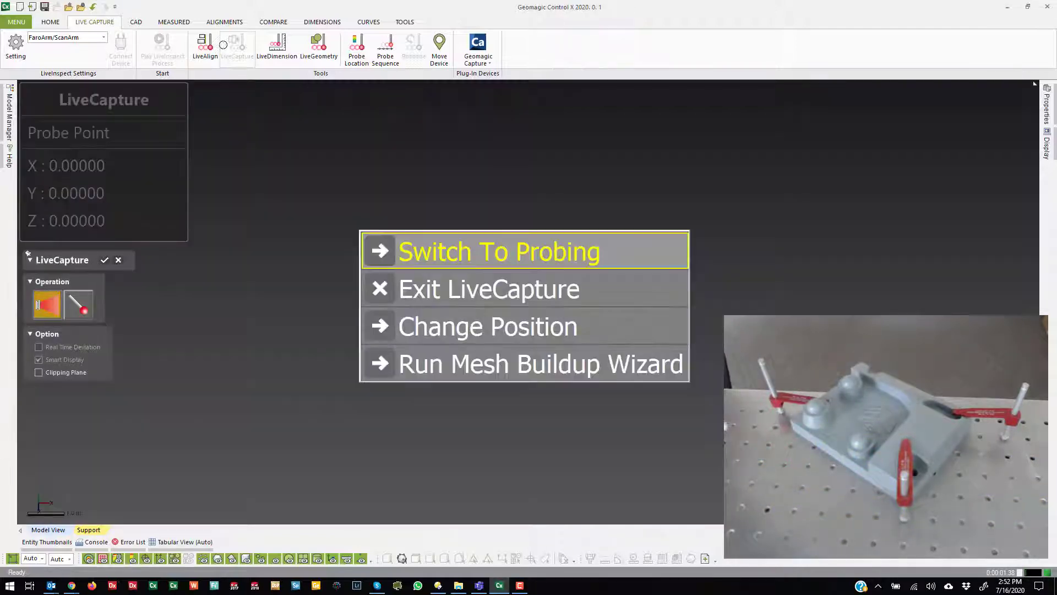
Step: End the scan with Change Position to record the three-sphere reference position
key(Down)
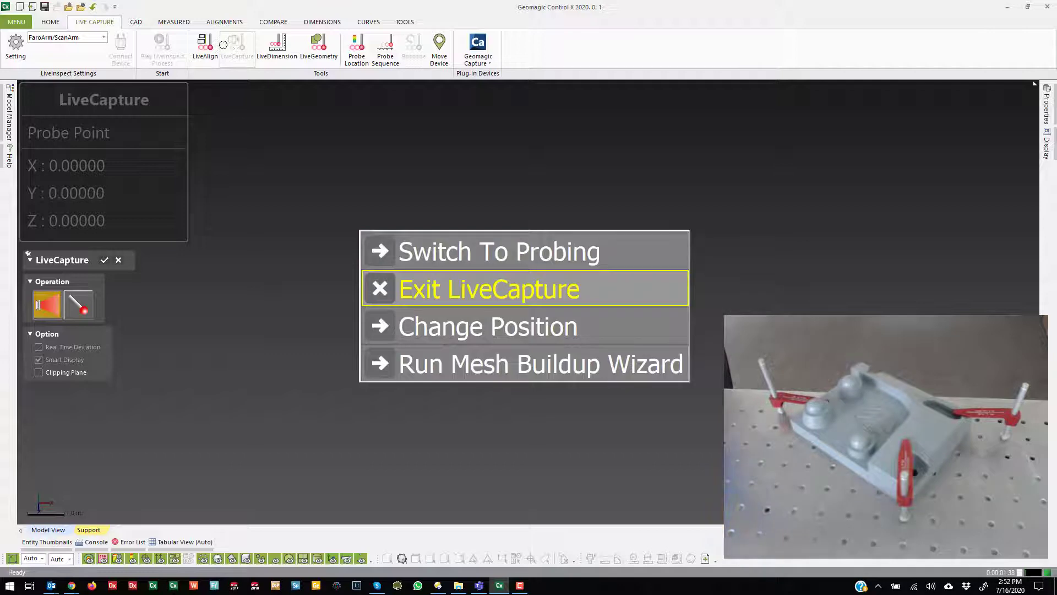
key(Down)
key(Return)
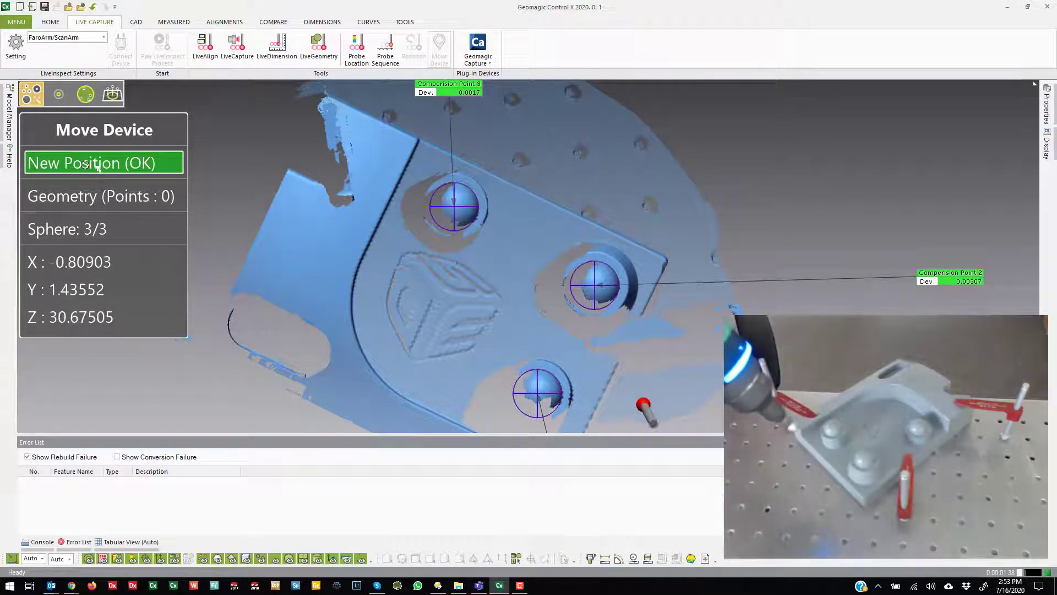
Step: Accept the sphere-based new position with 0.061264 average deviation
click(86, 164)
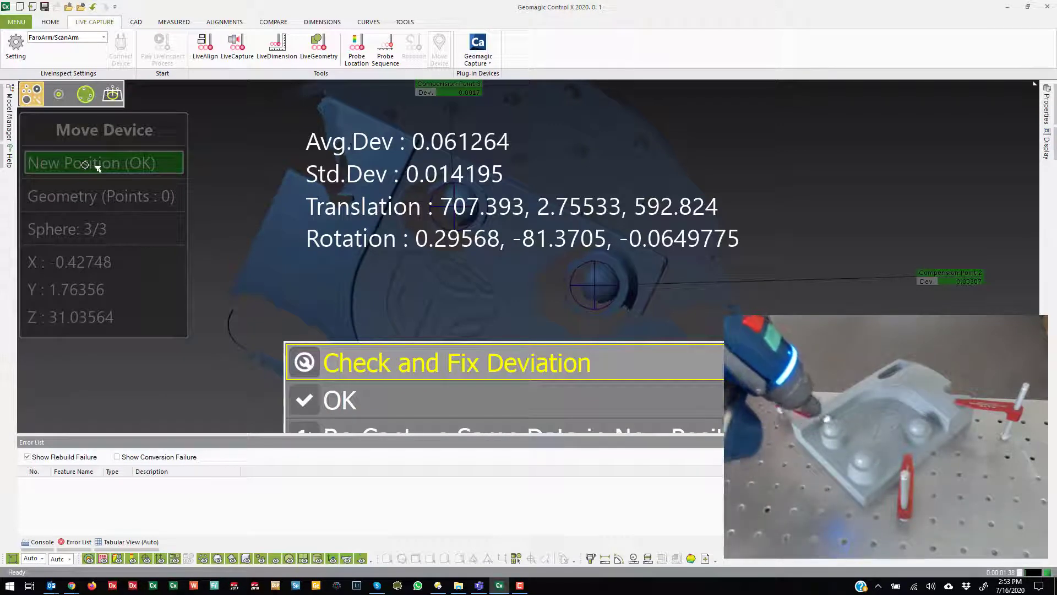
key(Down)
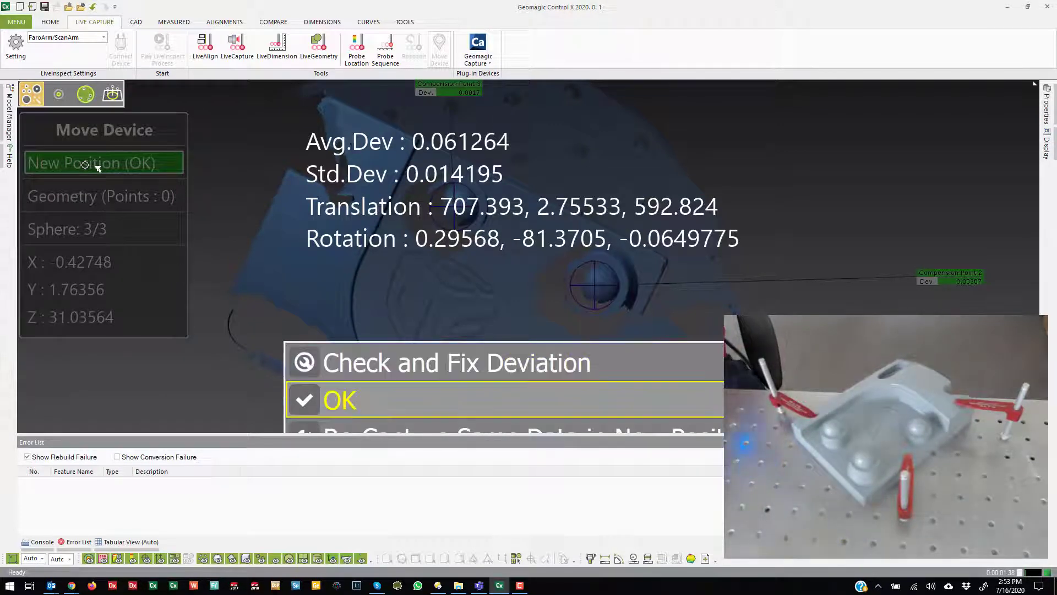
key(Return)
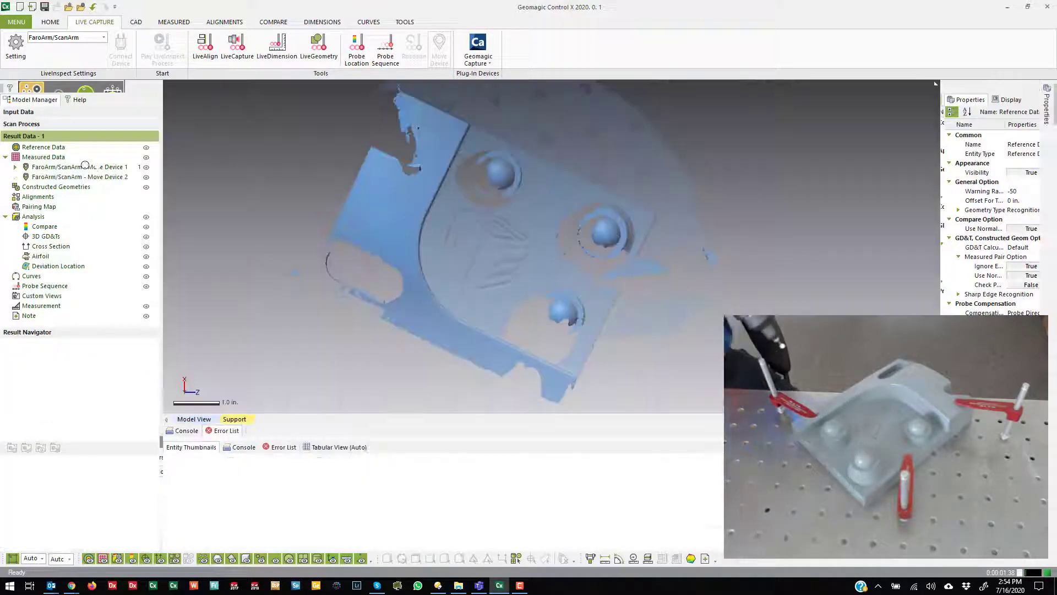
Step: Scan the part from the relocated arm and exit LiveCapture
click(237, 48)
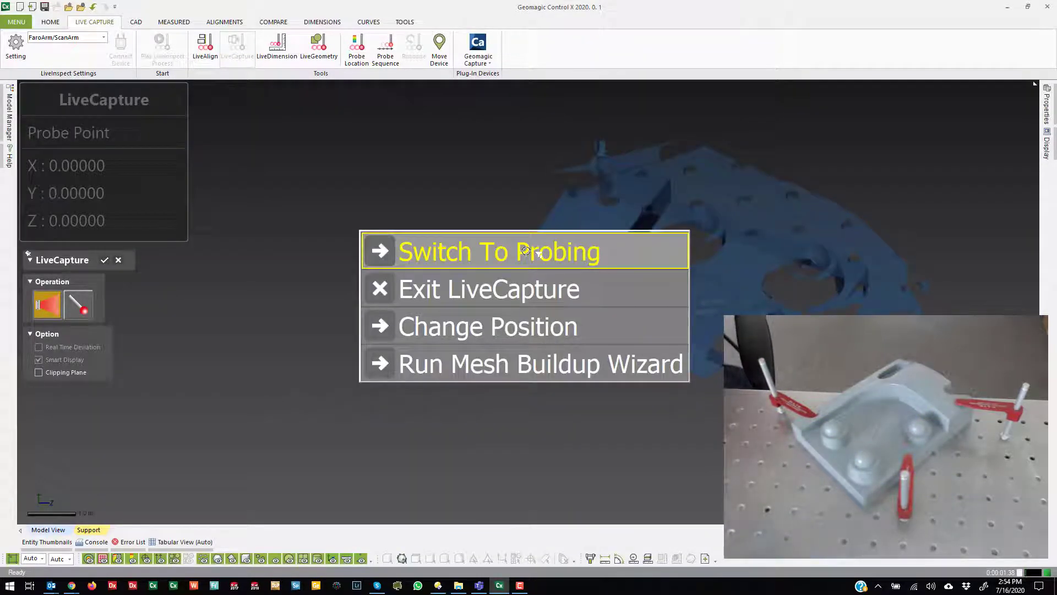
key(Down)
key(Return)
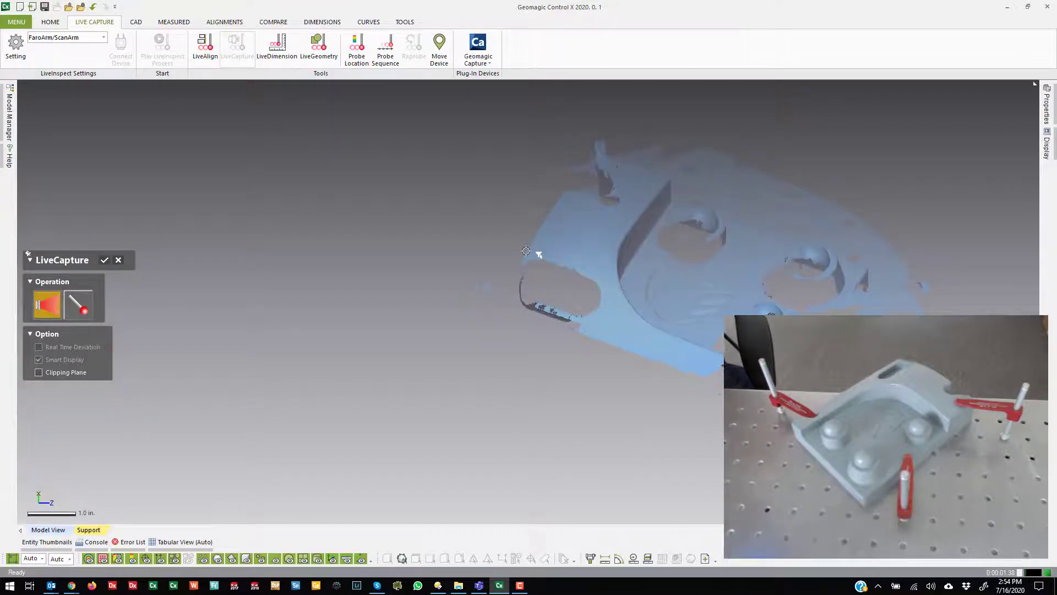